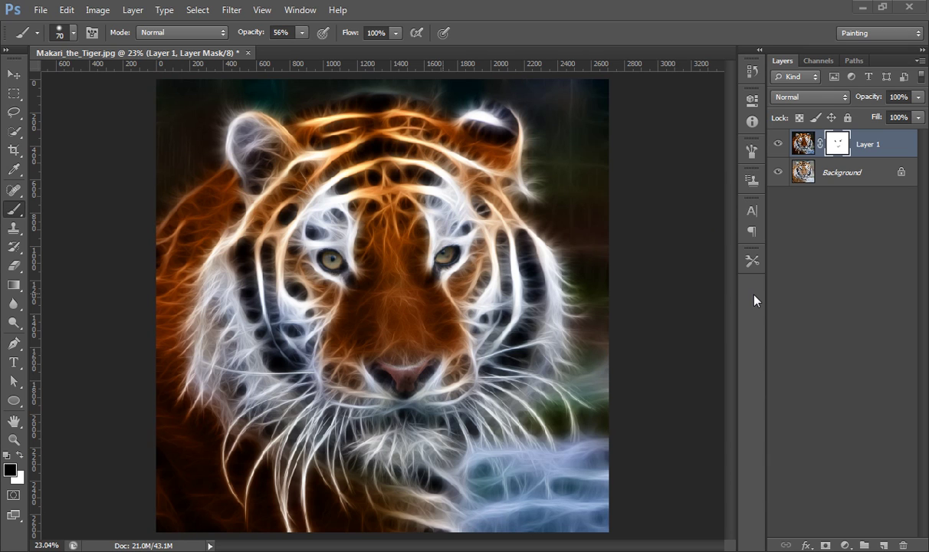
- Compare fractal Layer 1 against the original photo, then hide it and select the Background layer
click(778, 146)
click(778, 145)
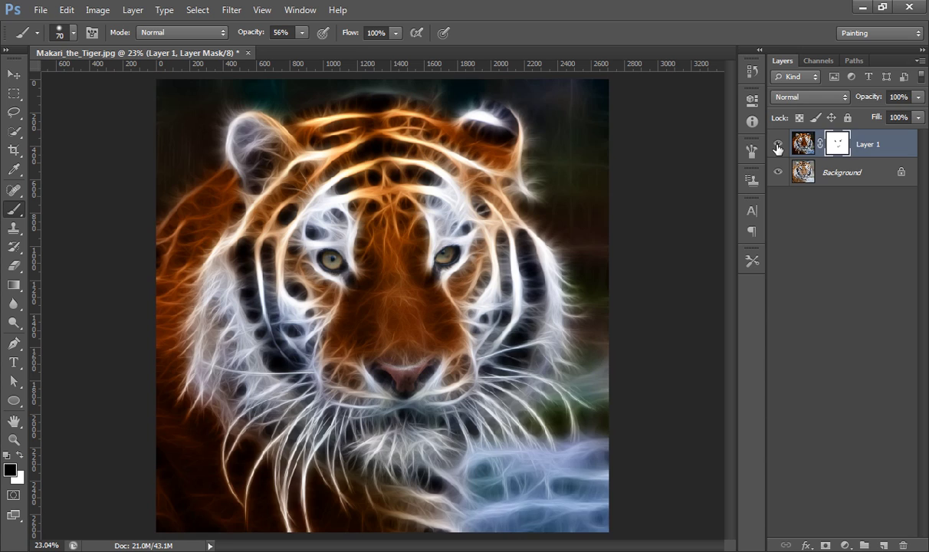
click(779, 148)
click(853, 176)
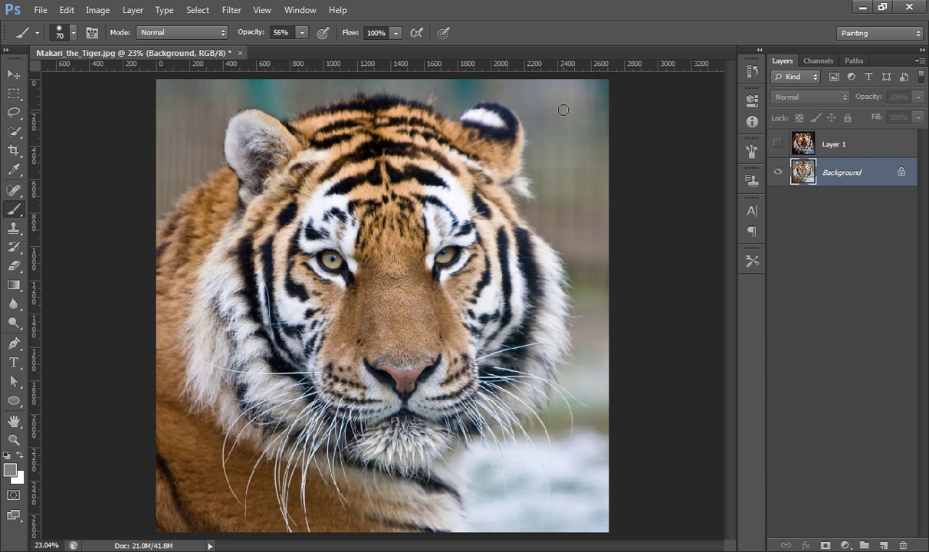
- Open the Filter menu to reach Redfield > Fractalius
click(232, 10)
mouse_move(307, 342)
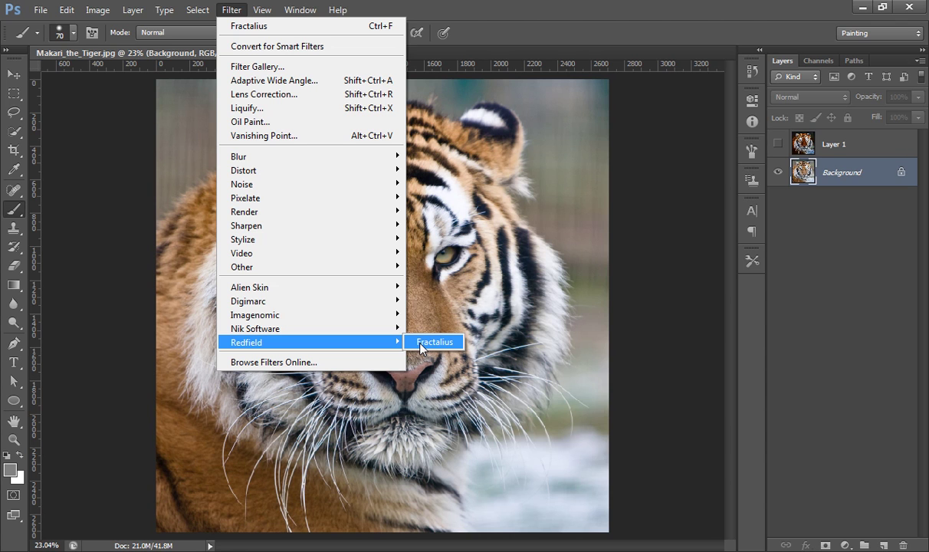
- Launch Redfield Fractalius on the Background and choose the Glow100 preset
click(421, 342)
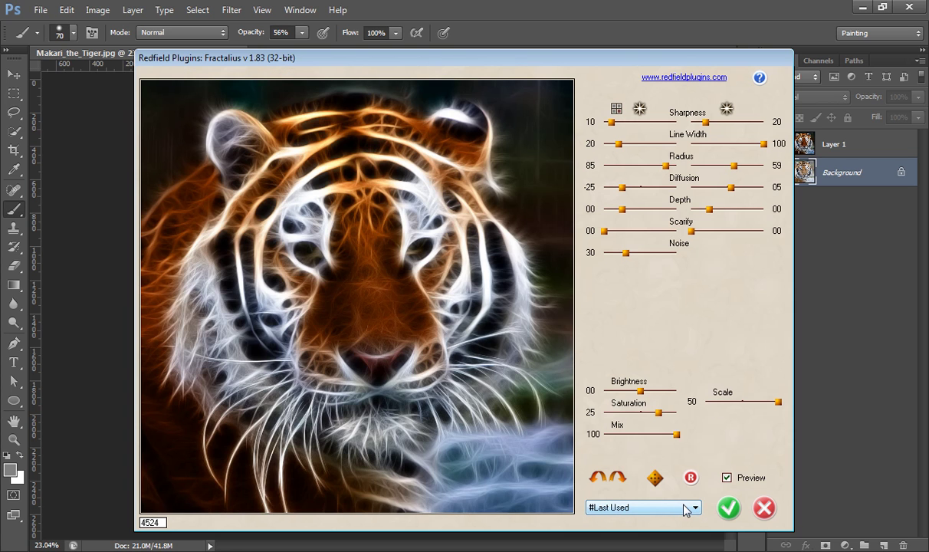
click(648, 508)
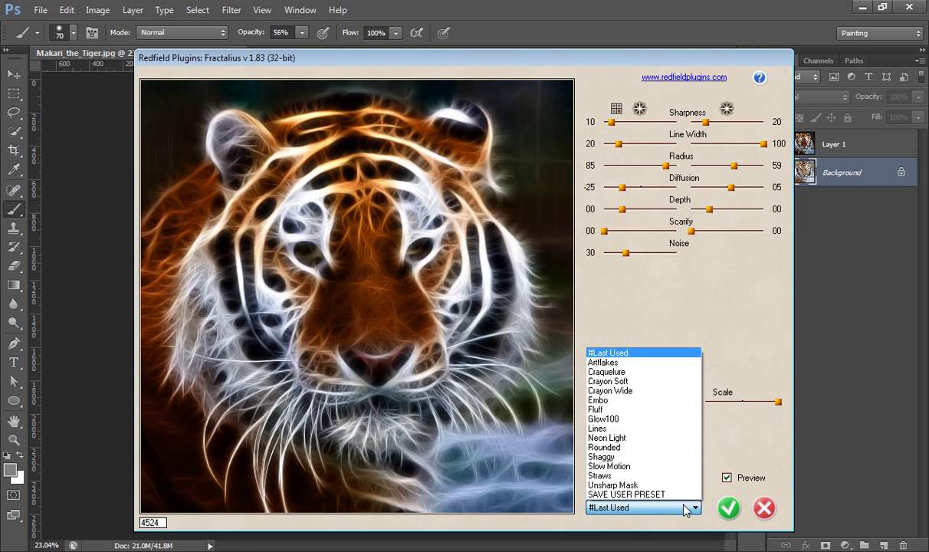
click(662, 419)
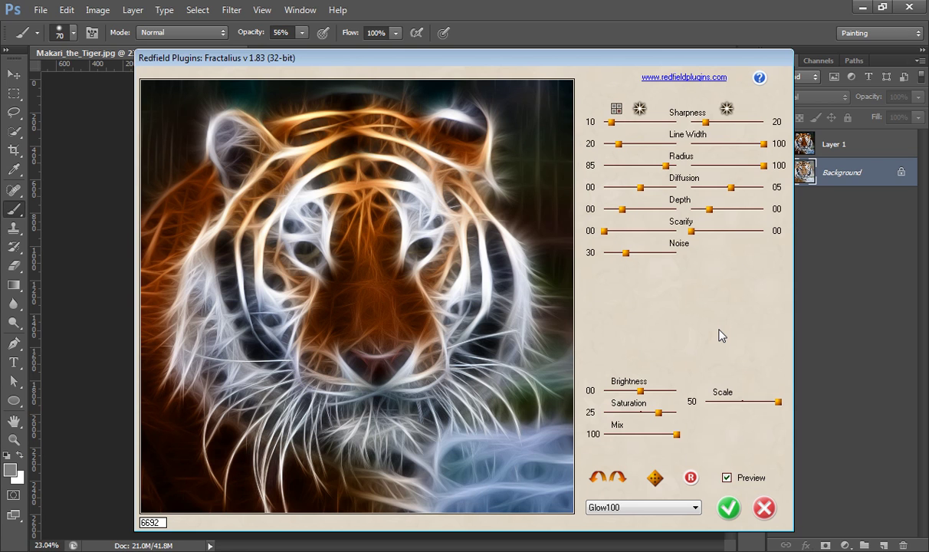
click(691, 510)
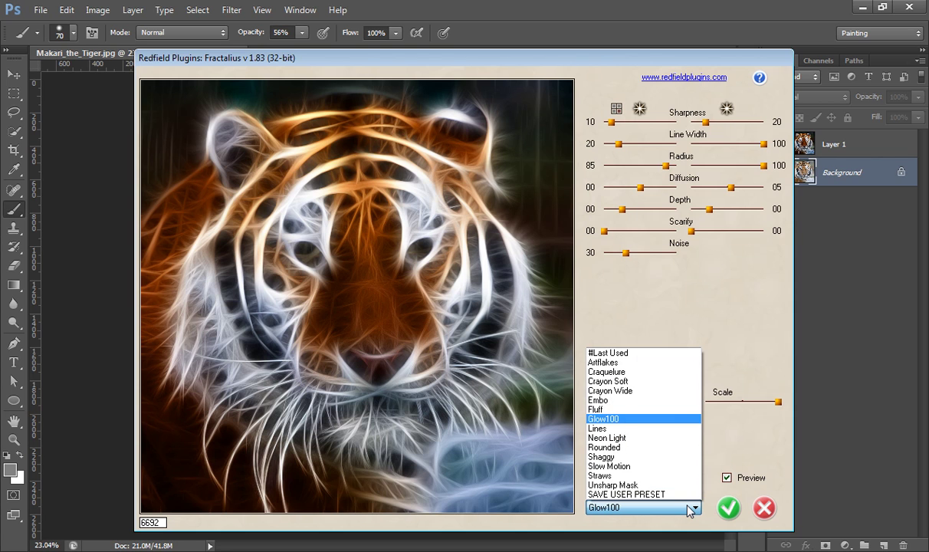
click(651, 420)
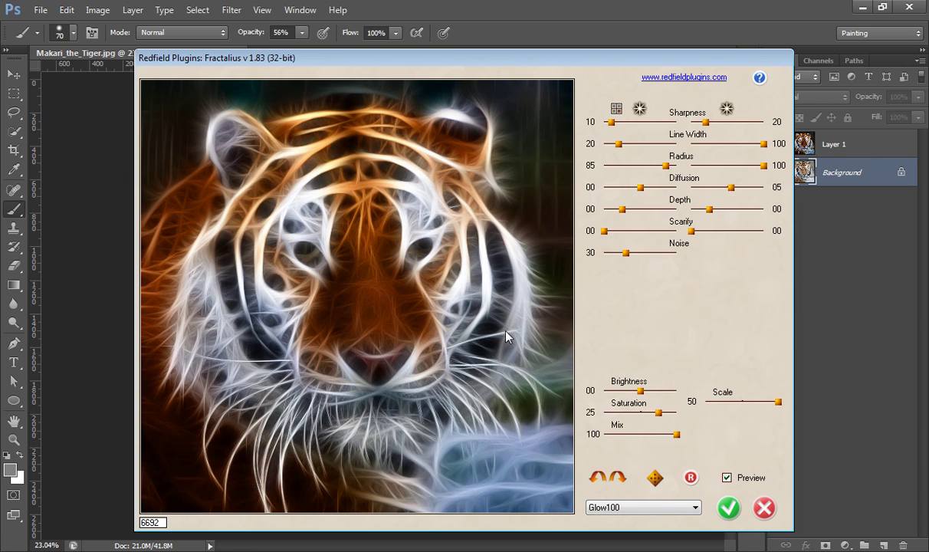
- Apply the Glow100 filter, then make Layer 1 visible and active again
click(732, 515)
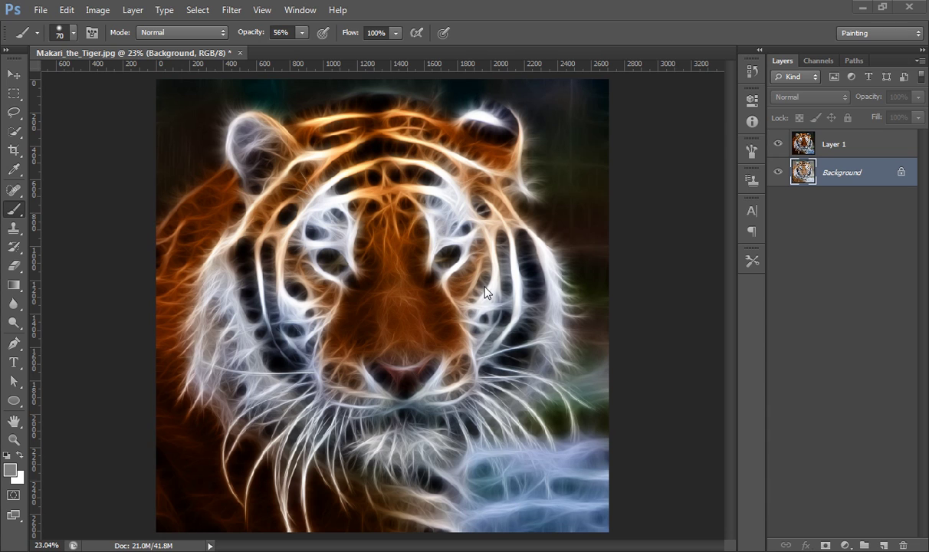
click(779, 144)
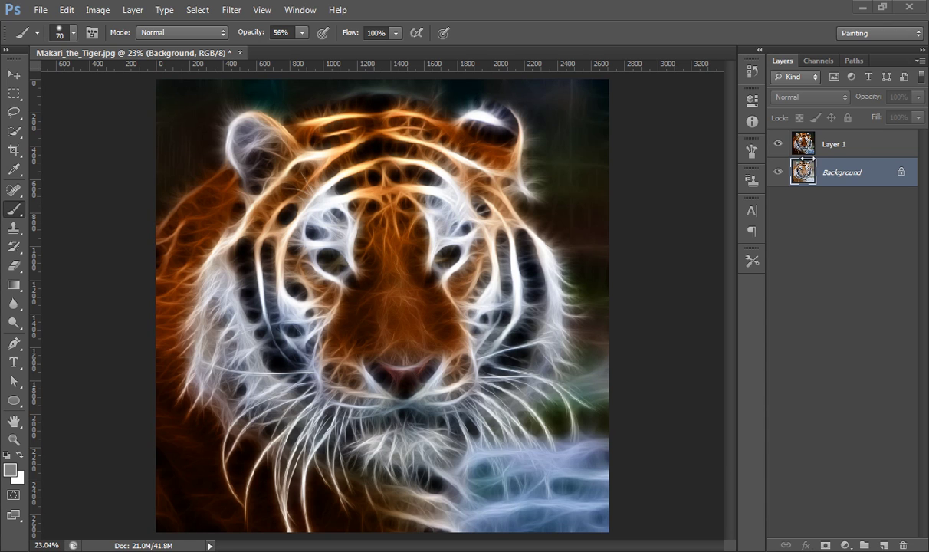
click(841, 147)
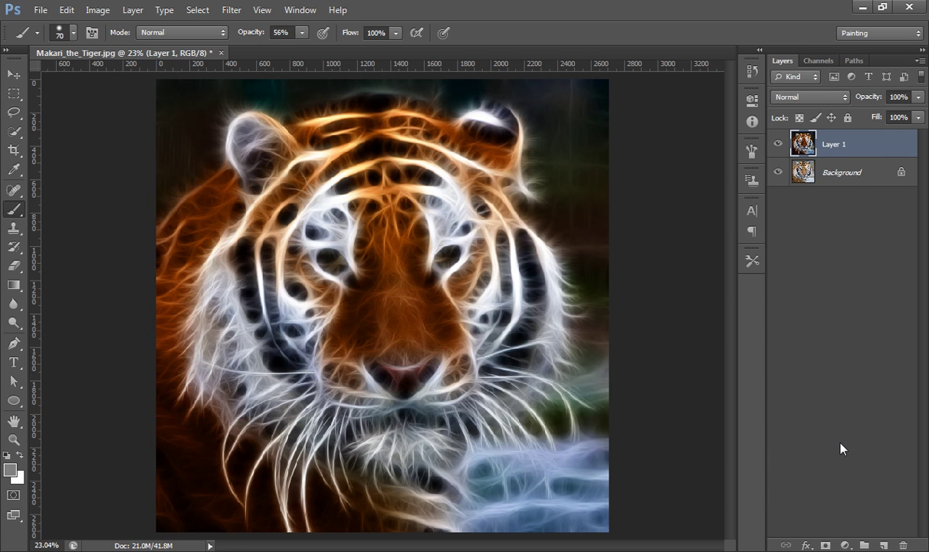
- Add a layer mask to Layer 1 and paint both eyes back in, raising opacity to 73%
click(826, 545)
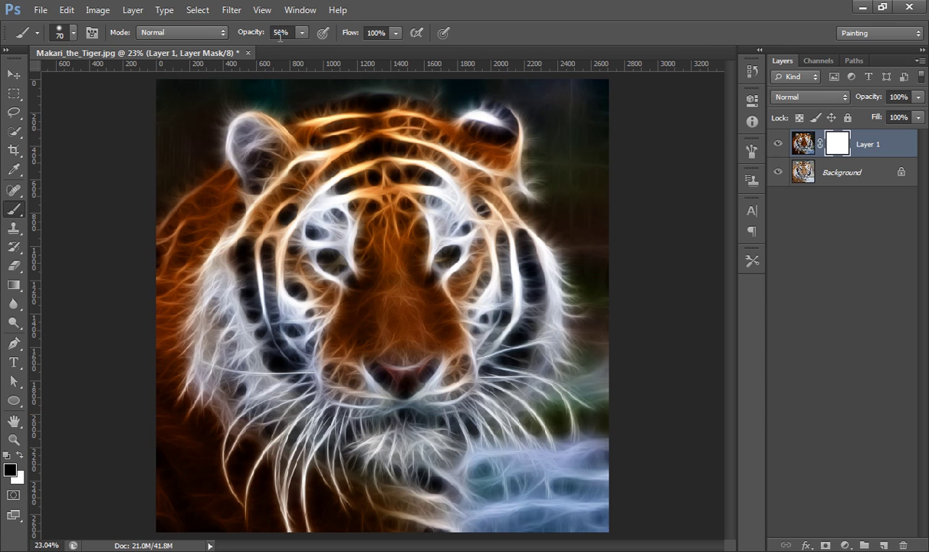
drag(451, 258, 449, 253)
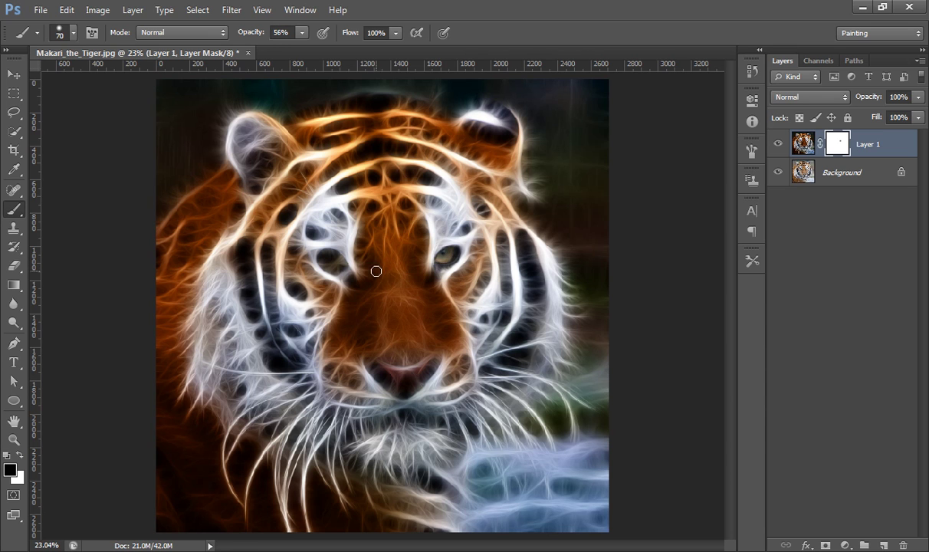
mouse_move(313, 256)
mouse_down()
mouse_move(341, 269)
mouse_move(311, 246)
mouse_up()
drag(234, 36, 247, 36)
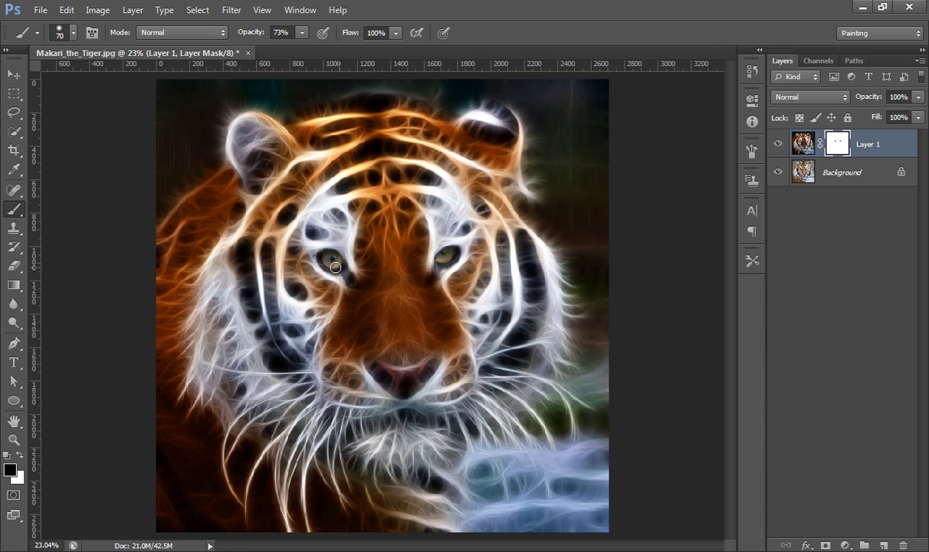
drag(331, 254, 329, 263)
drag(441, 270, 435, 273)
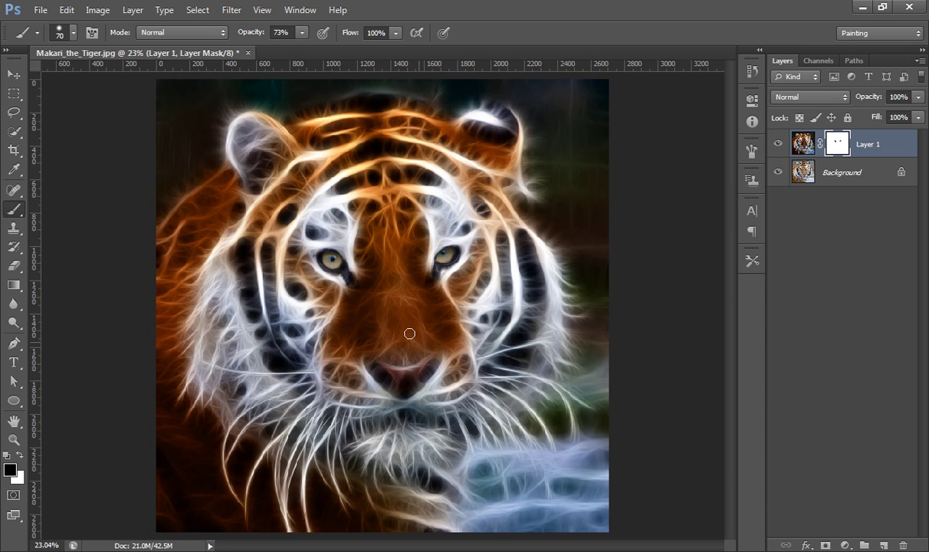
- Lower the brush opacity and softly paint the natural nose back in
drag(256, 35, 224, 36)
drag(377, 365, 408, 385)
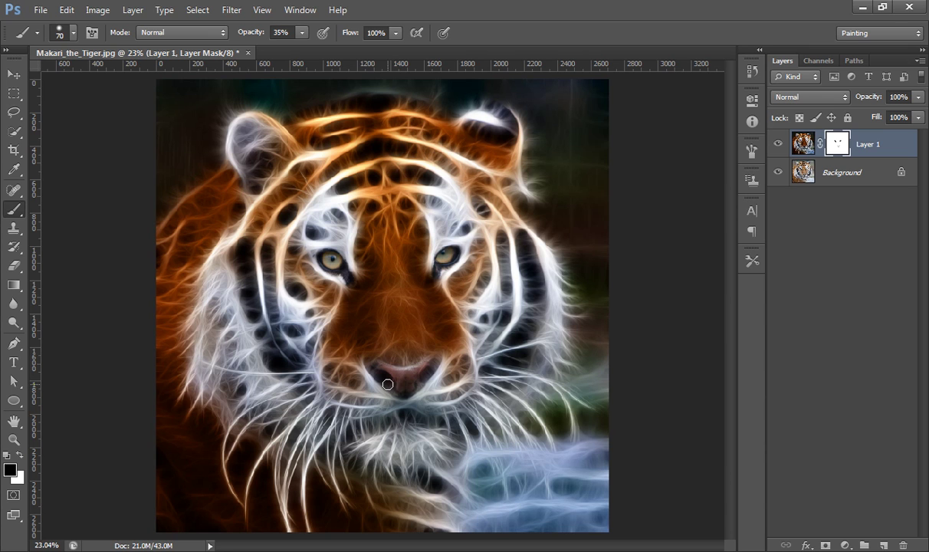
mouse_move(409, 385)
mouse_down()
mouse_move(395, 392)
mouse_move(392, 354)
mouse_up()
click(778, 145)
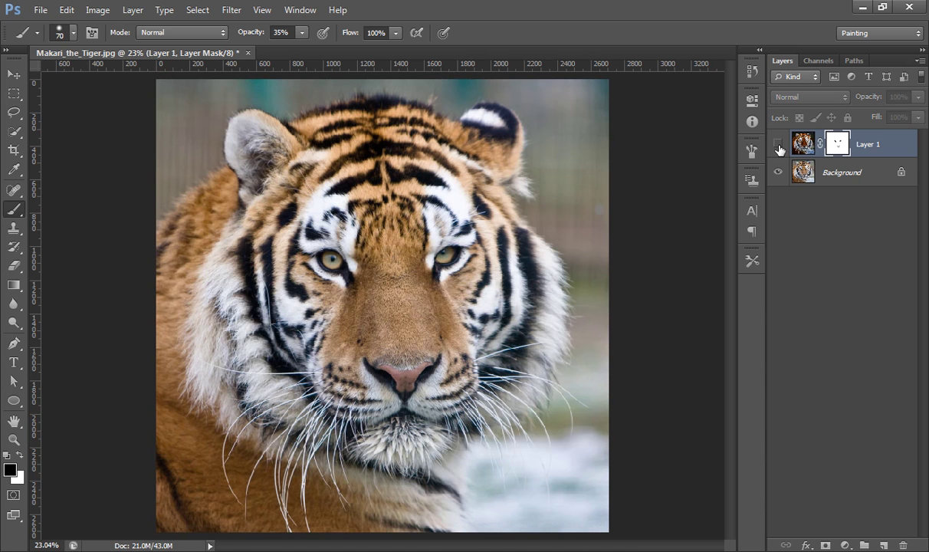
click(778, 145)
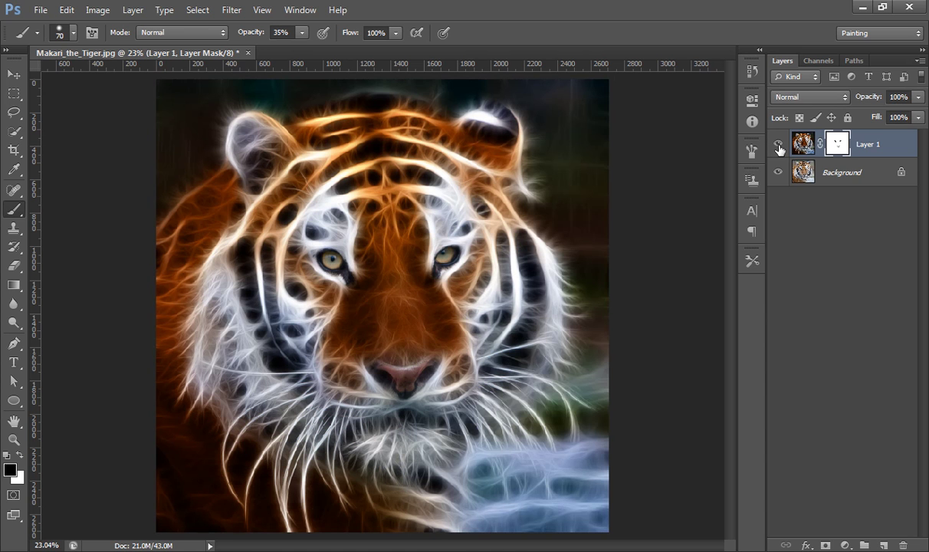